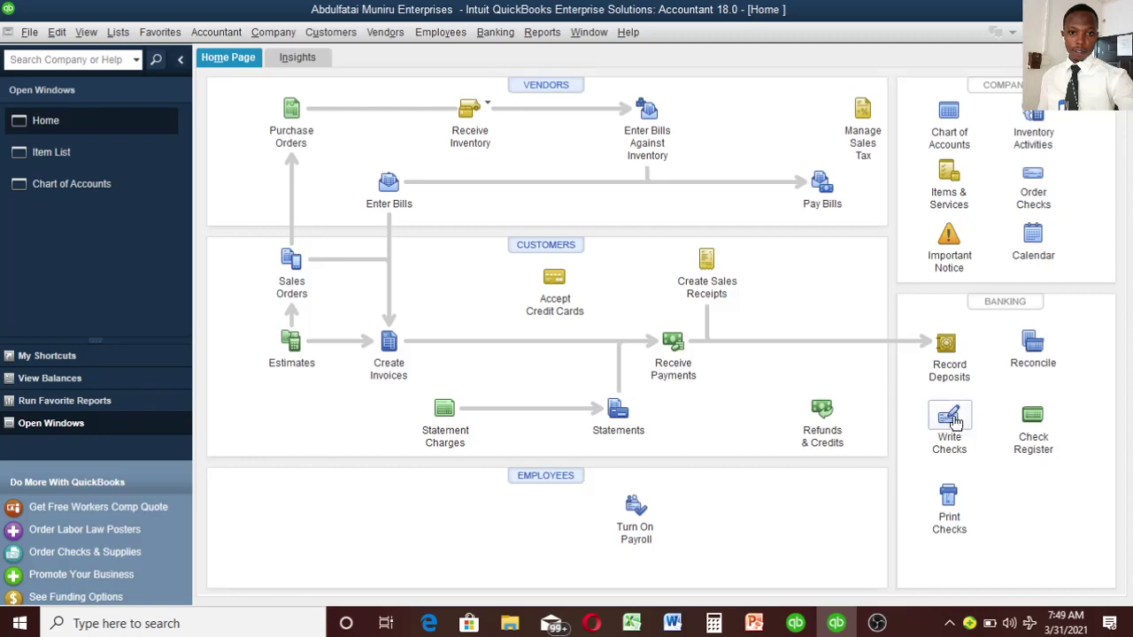
# - Start a new check drawn on the Petty Cash account and make it payable to the vendor Oshiki
pyautogui.click(951, 417)
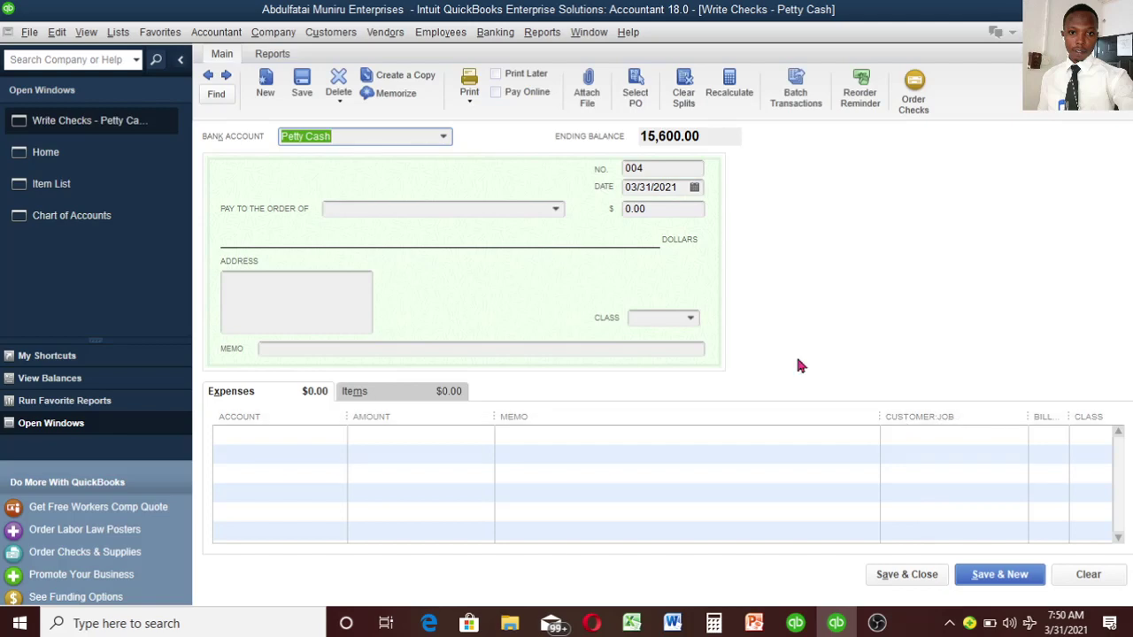
pyautogui.click(448, 137)
pyautogui.click(444, 137)
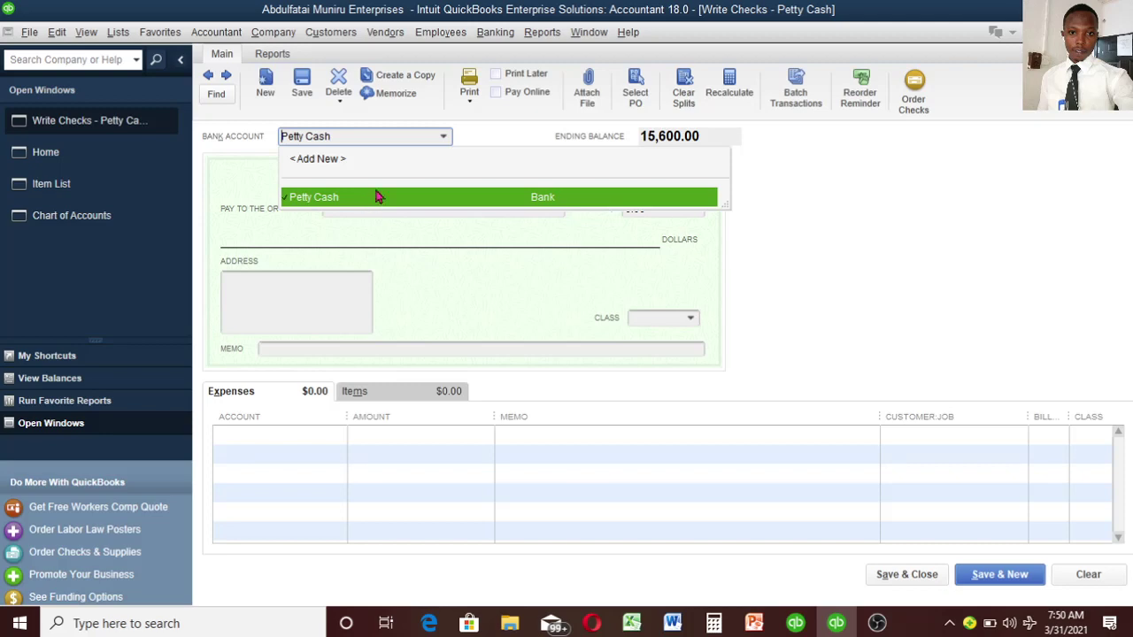
pyautogui.click(458, 139)
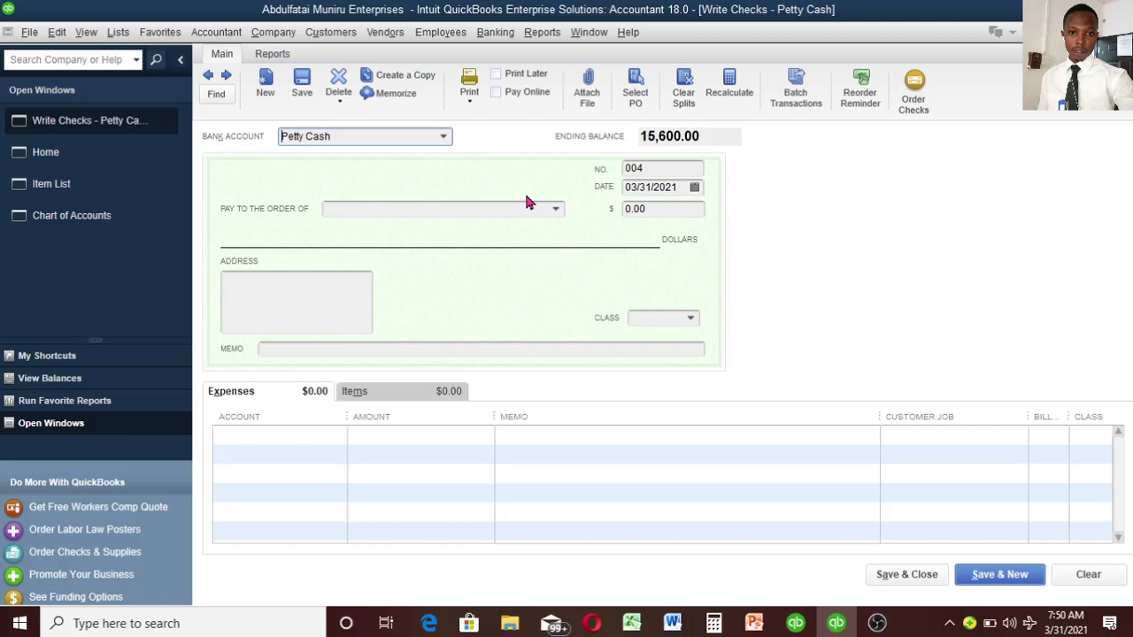
pyautogui.click(557, 212)
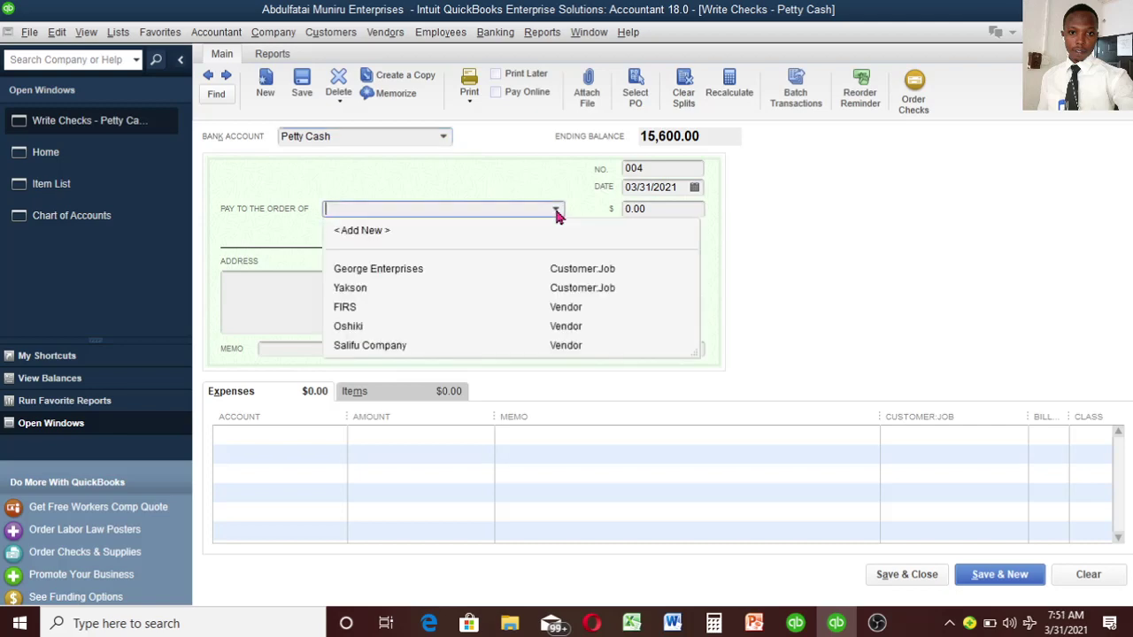
pyautogui.click(385, 327)
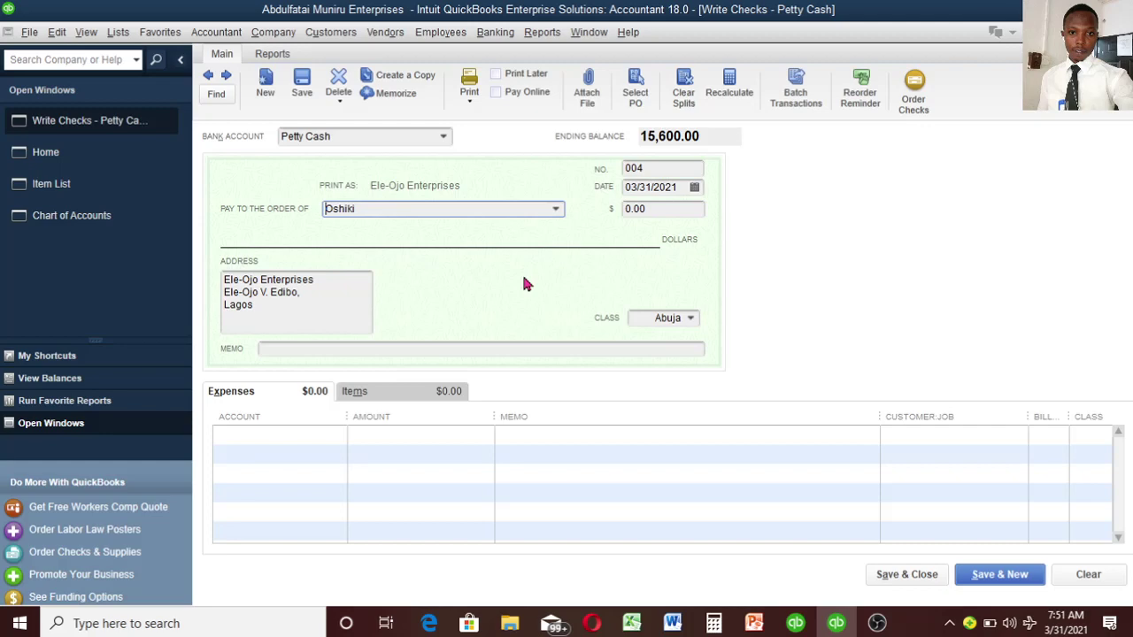
# - Add the inventory item Diamond to the check's item lines with a quantity of 3
pyautogui.click(396, 395)
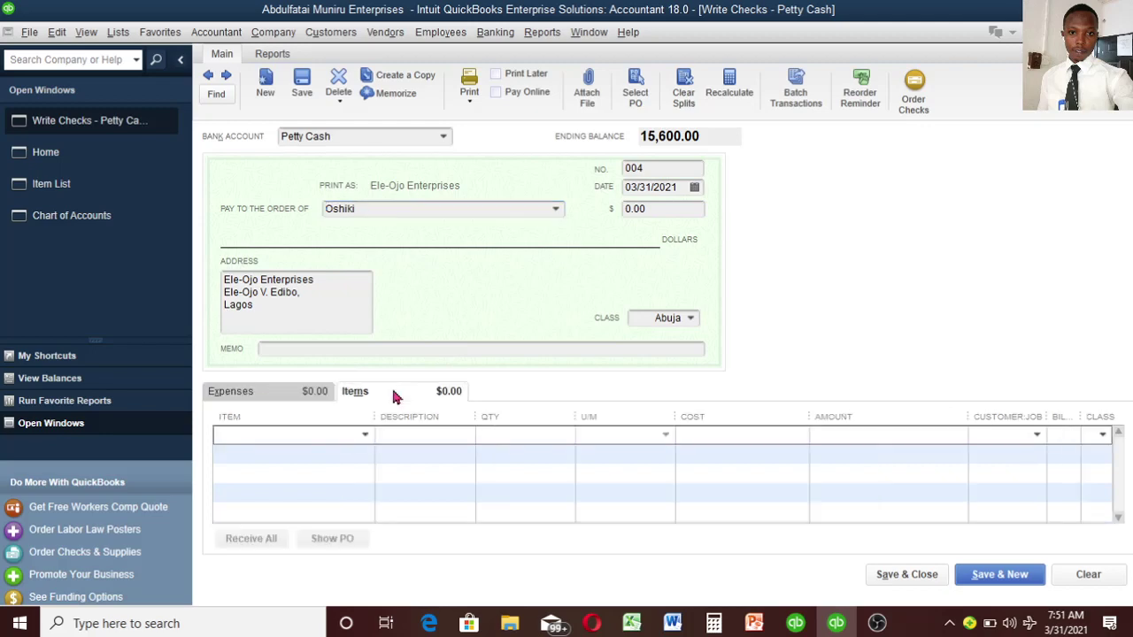
pyautogui.click(366, 436)
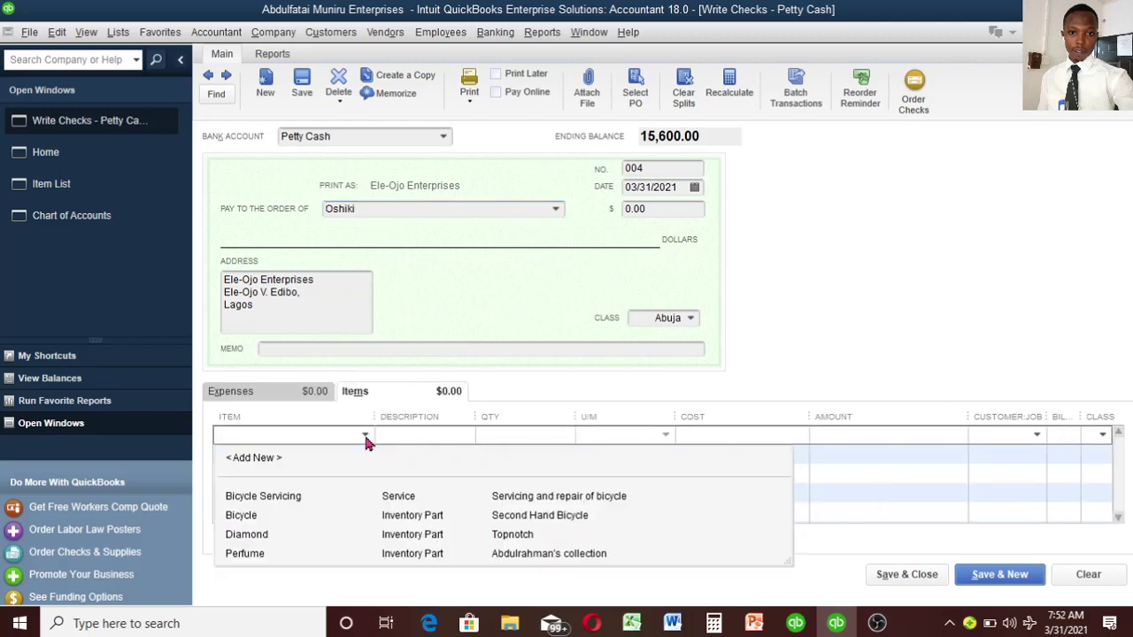
pyautogui.click(262, 536)
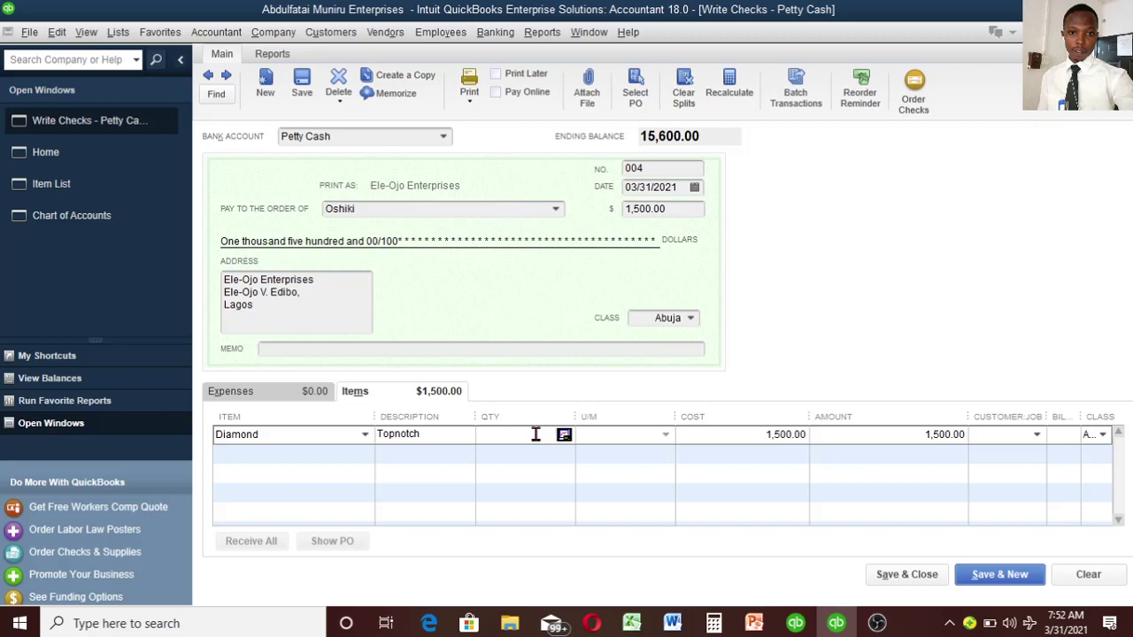
pyautogui.write('3')
pyautogui.click(714, 438)
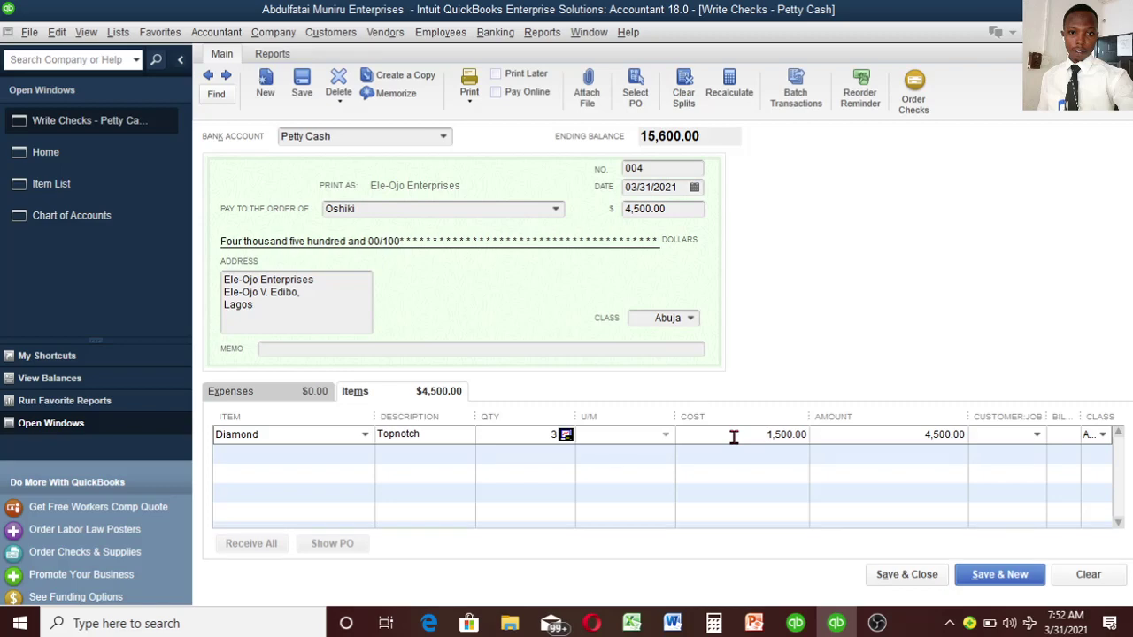
# - Set the Diamond line's unit cost to 1,600.00 without updating the item record with the new cost
pyautogui.click(780, 435)
pyautogui.press('BackSpace')
pyautogui.write('5')
pyautogui.press('BackSpace')
pyautogui.write('6')
pyautogui.click(852, 439)
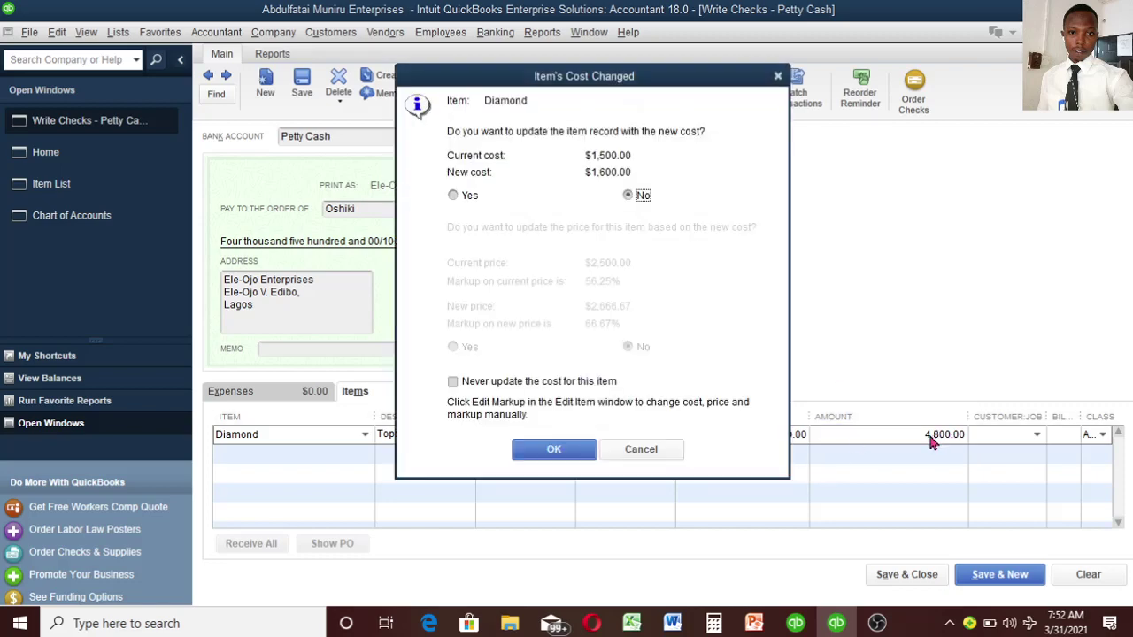
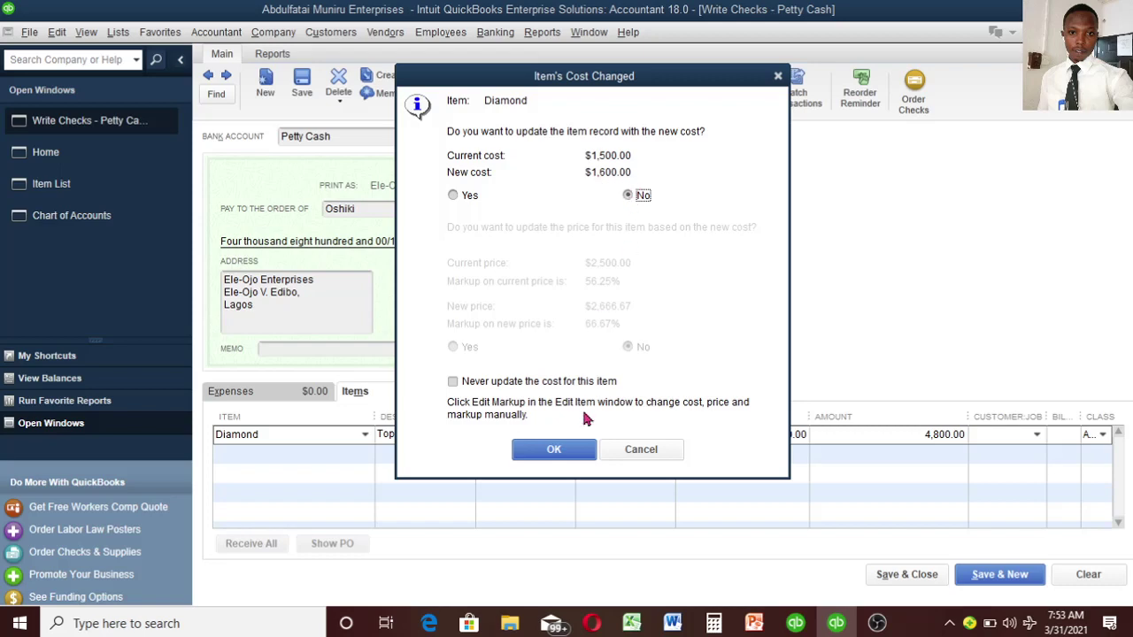
pyautogui.click(554, 450)
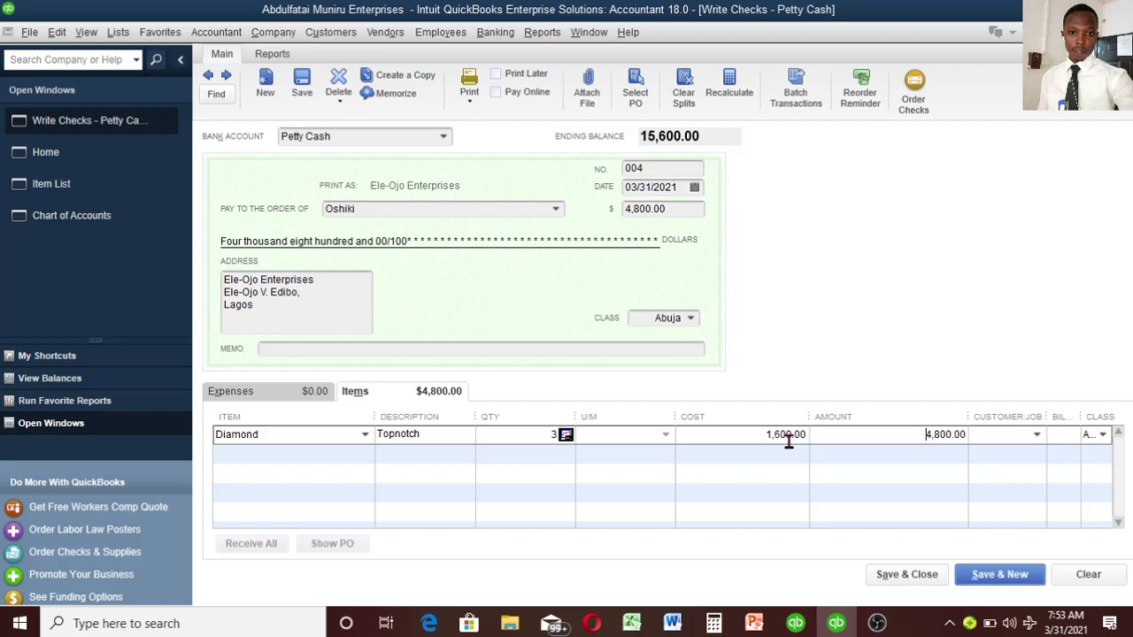
pyautogui.click(1103, 436)
pyautogui.click(1105, 438)
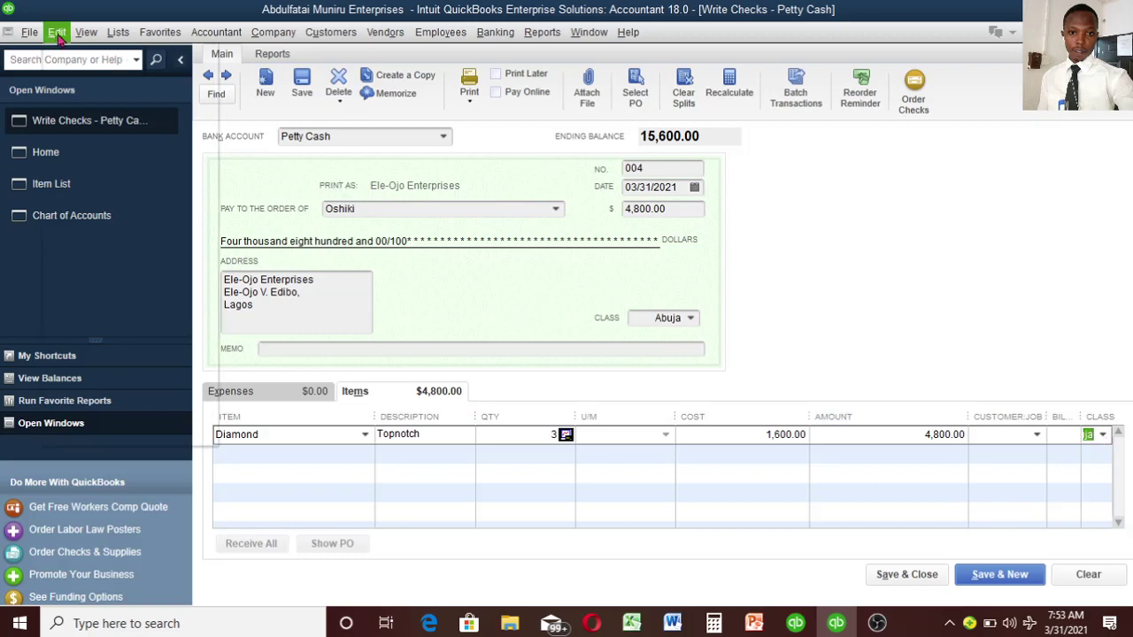
pyautogui.click(56, 32)
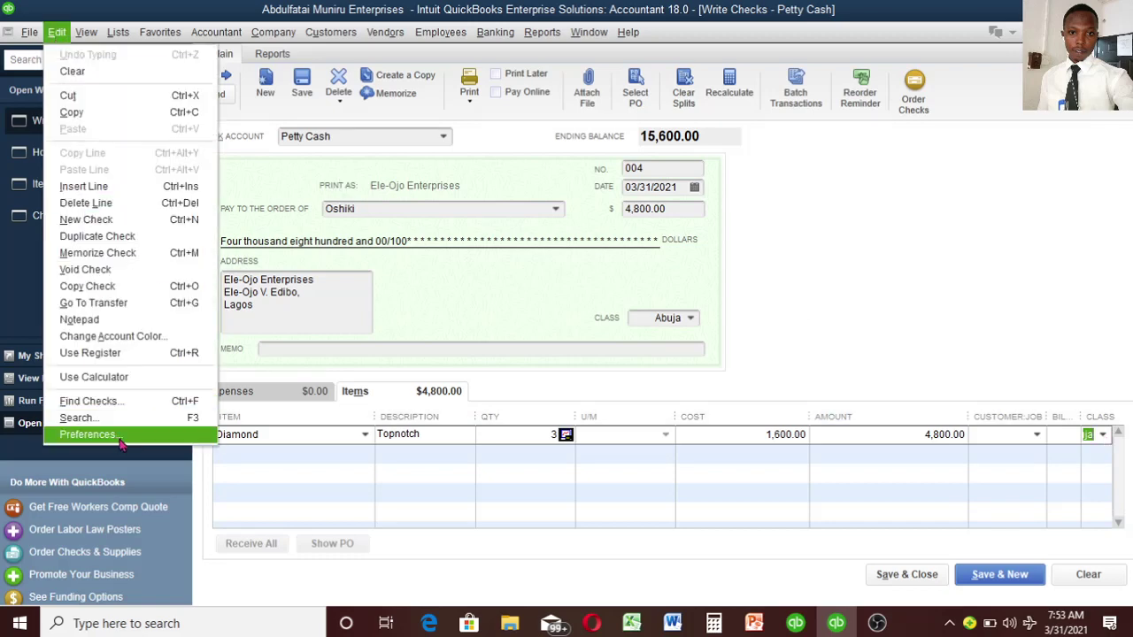
pyautogui.click(889, 308)
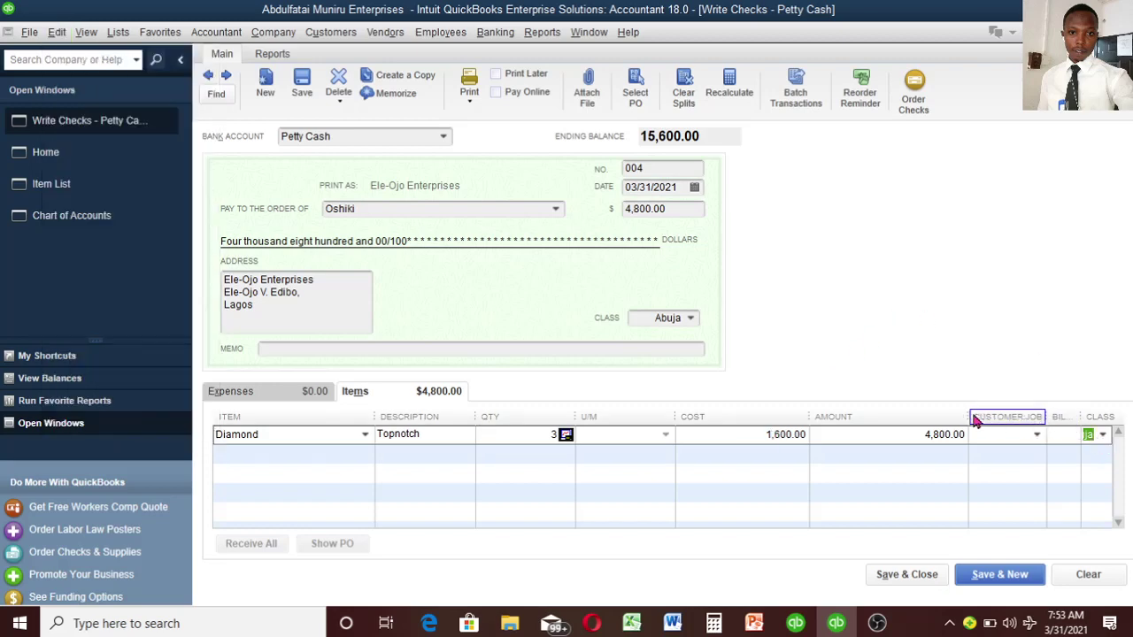
# - Narrow the Amount and Customer:Job columns to give the Class column more room, and save and close the check
pyautogui.moveTo(925, 417); pyautogui.dragTo(898, 417)
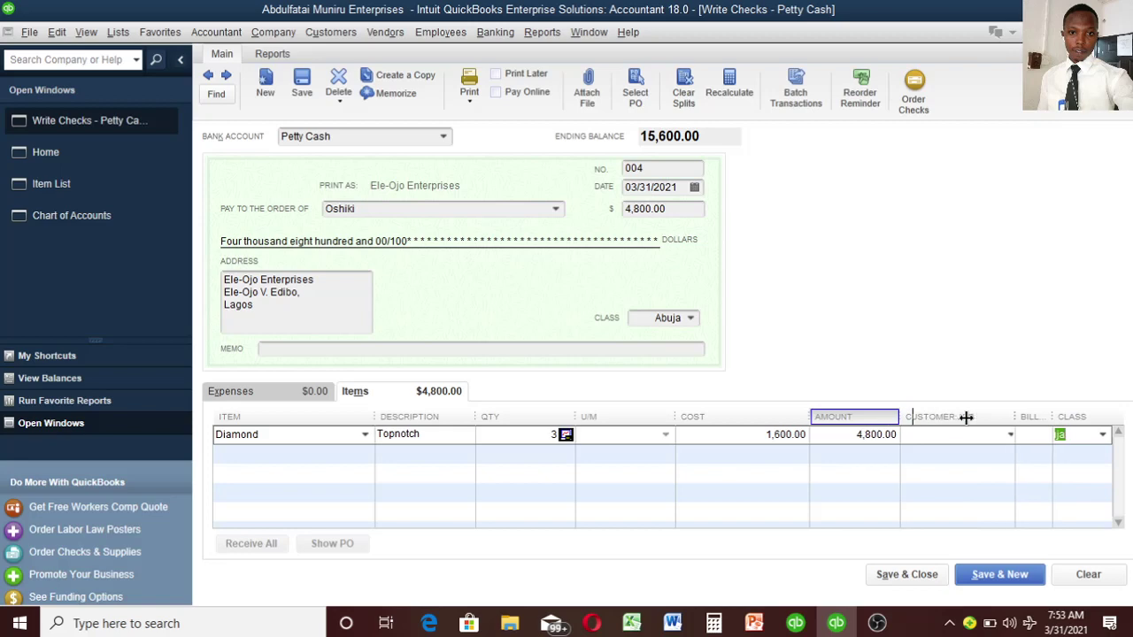
pyautogui.moveTo(1012, 419); pyautogui.dragTo(971, 418)
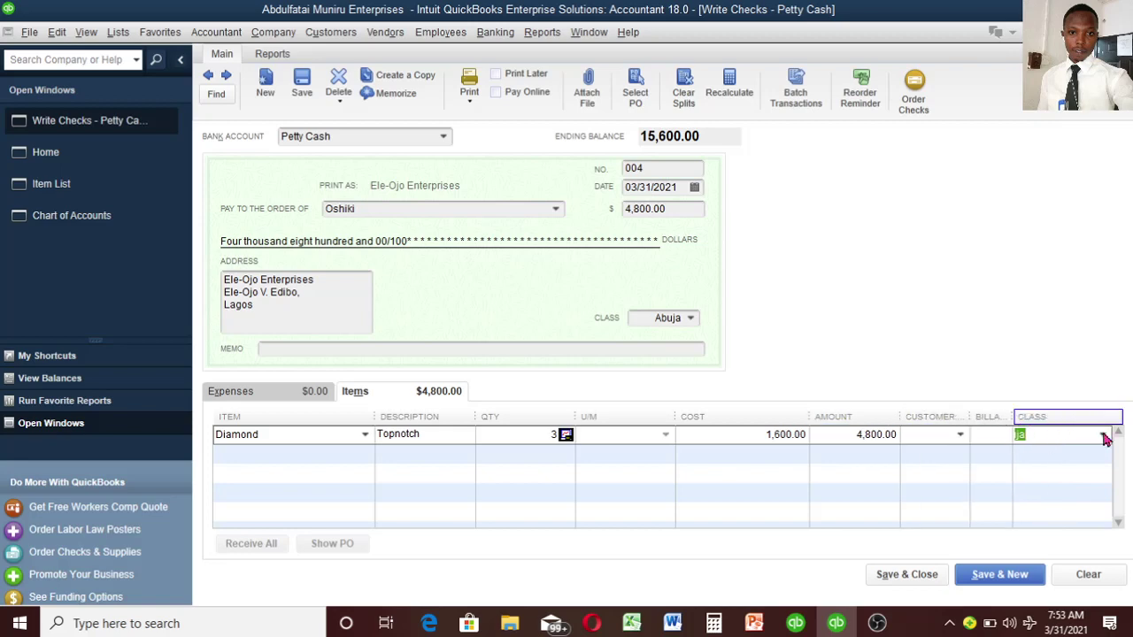
pyautogui.moveTo(1011, 419); pyautogui.dragTo(1032, 419)
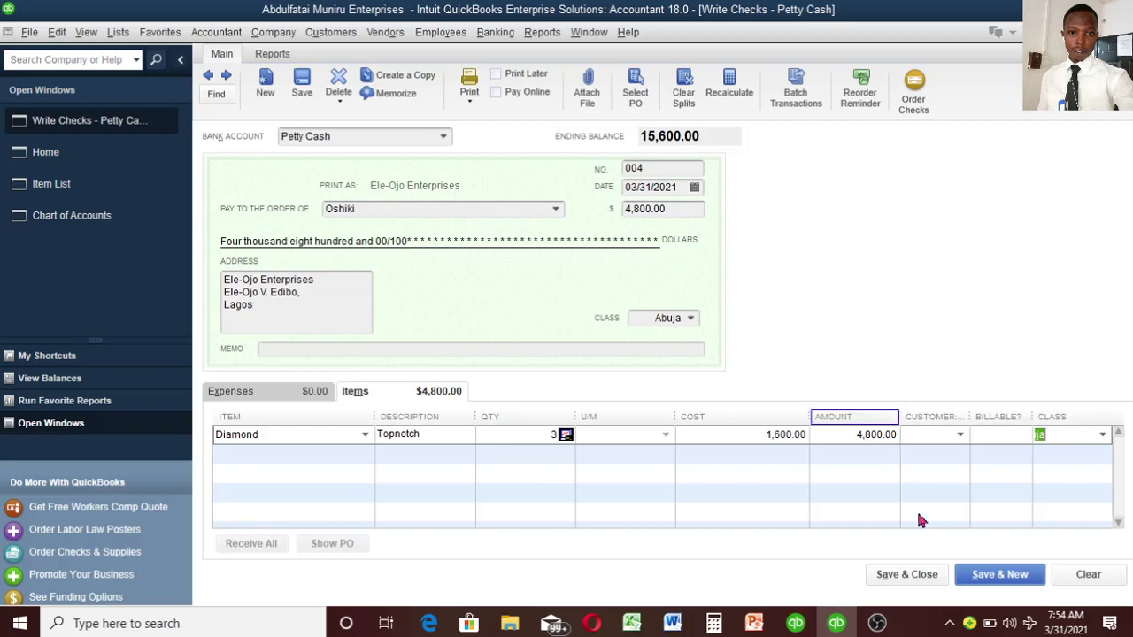
pyautogui.click(929, 574)
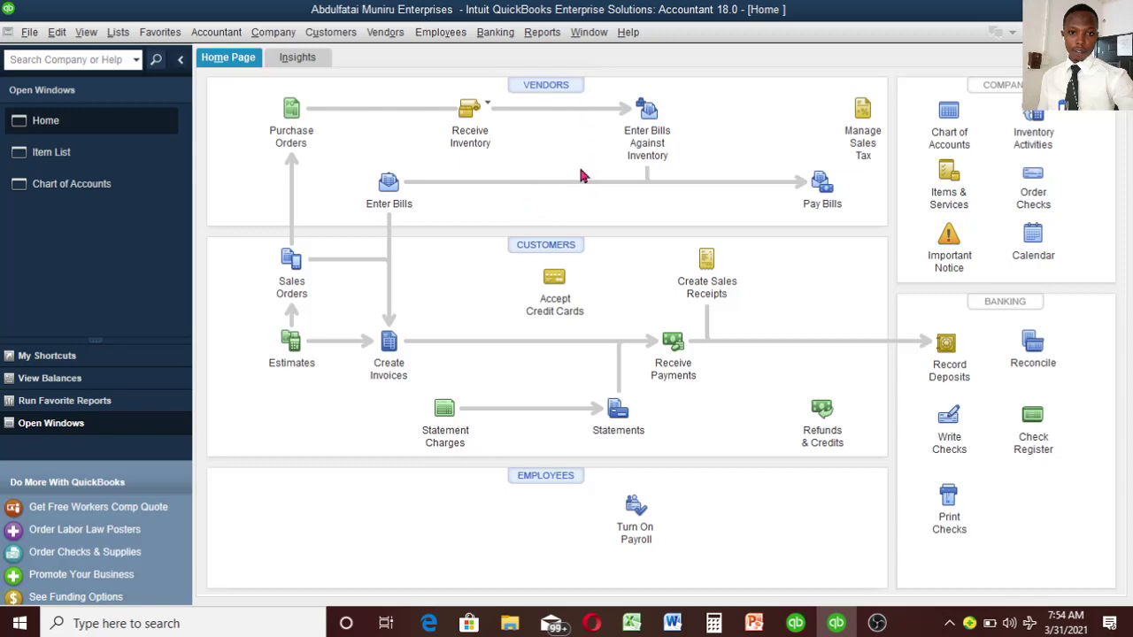
# - Run the Balance Sheet Standard report and drill down into the Petty Cash balance to view its transactions
pyautogui.click(540, 36)
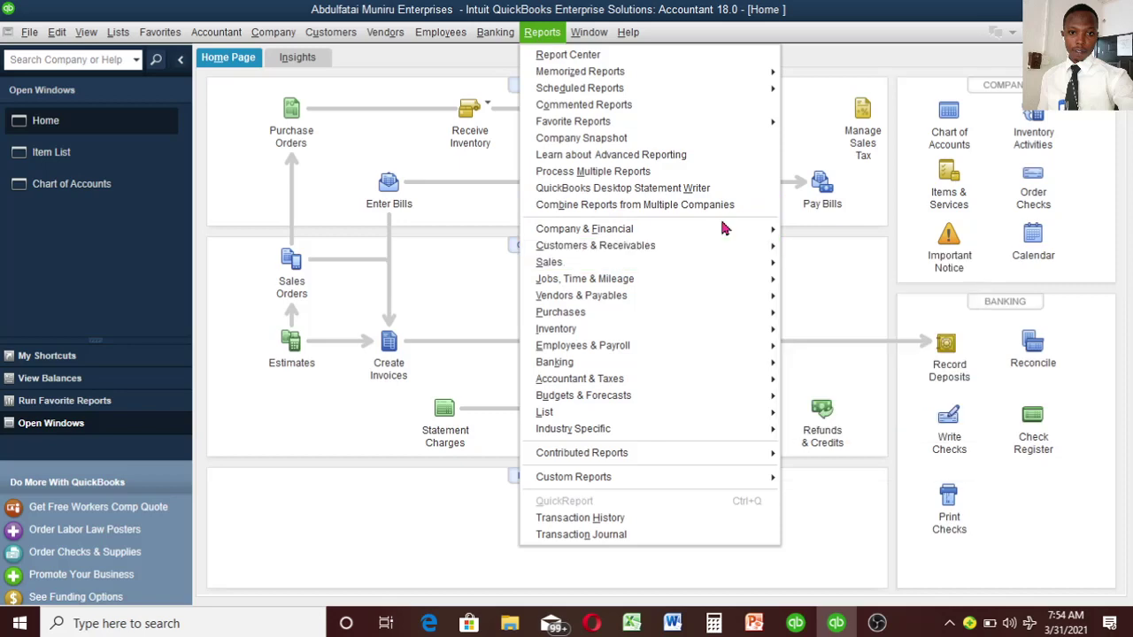
pyautogui.click(461, 338)
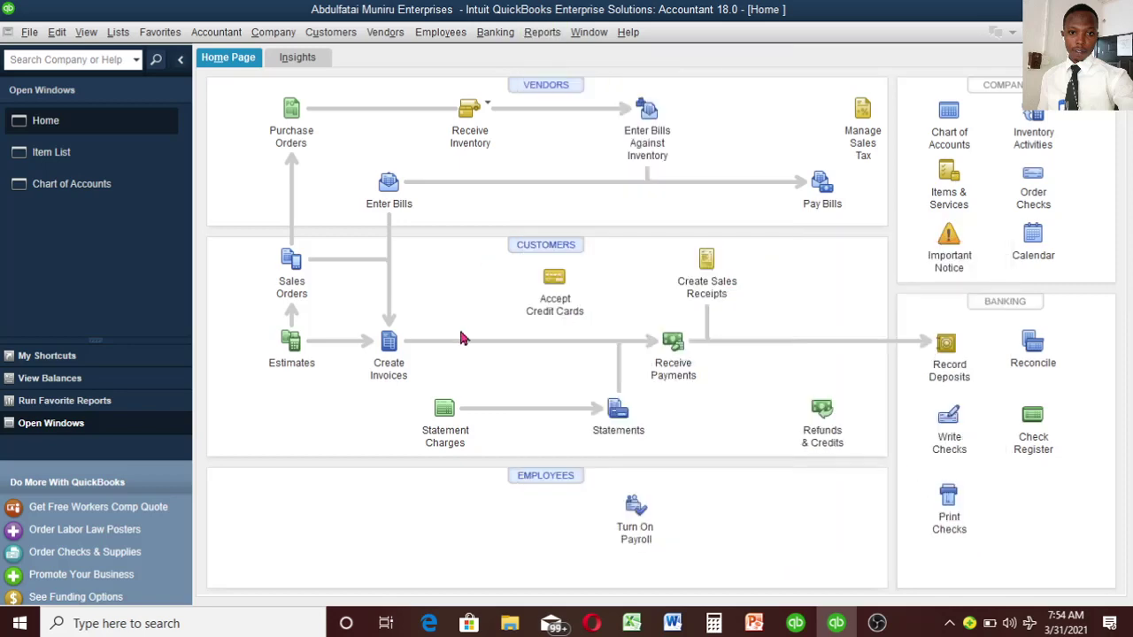
pyautogui.click(103, 400)
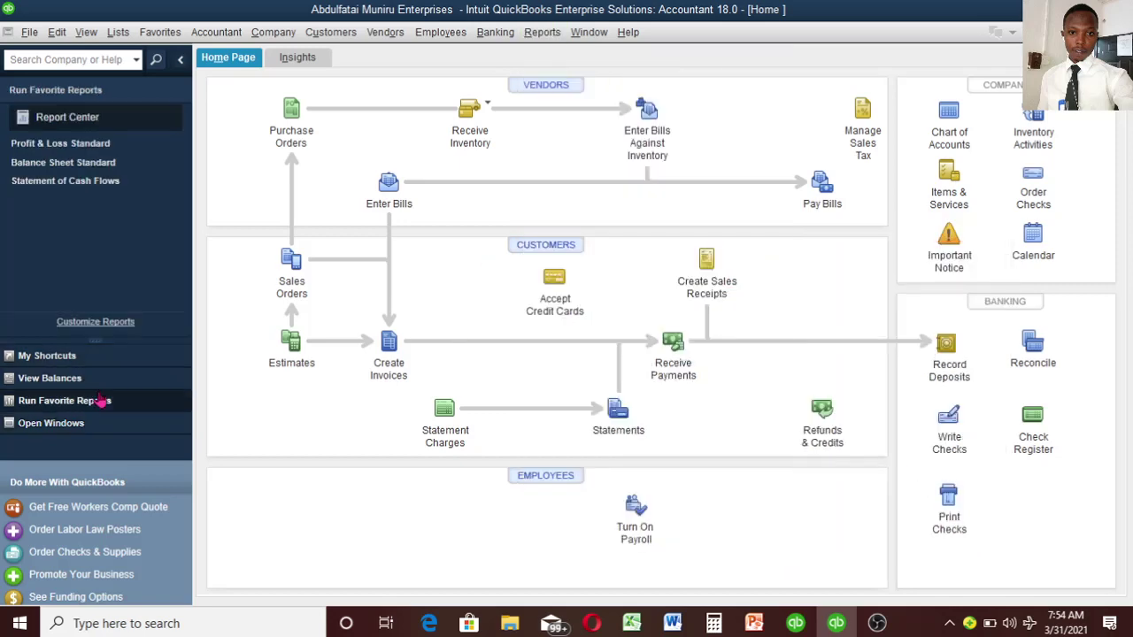
pyautogui.click(89, 164)
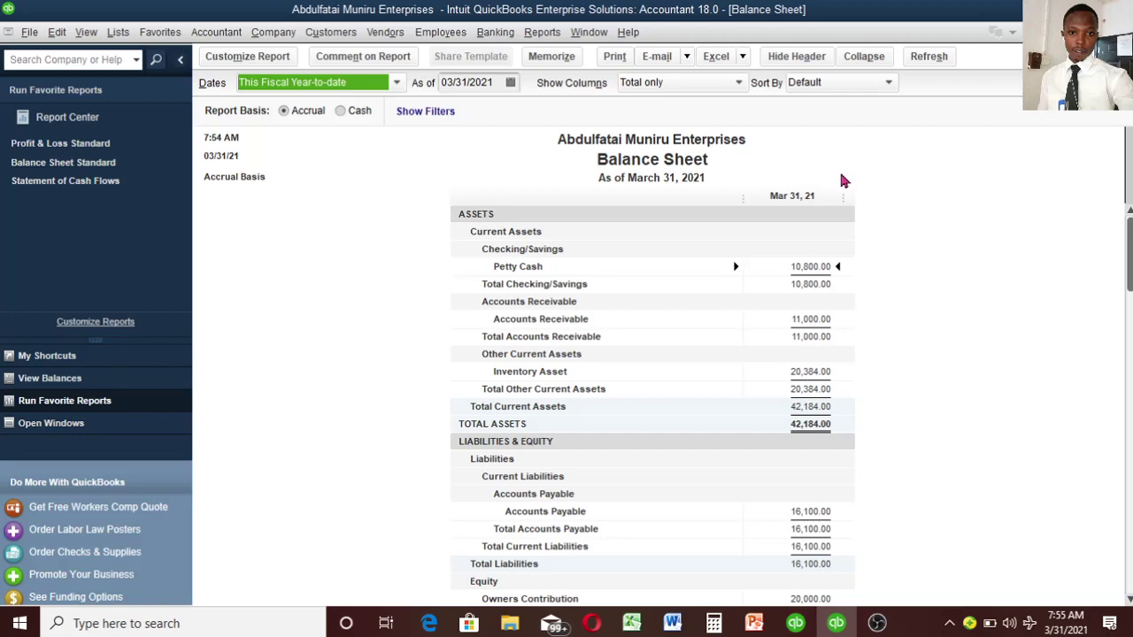
pyautogui.doubleClick(815, 262)
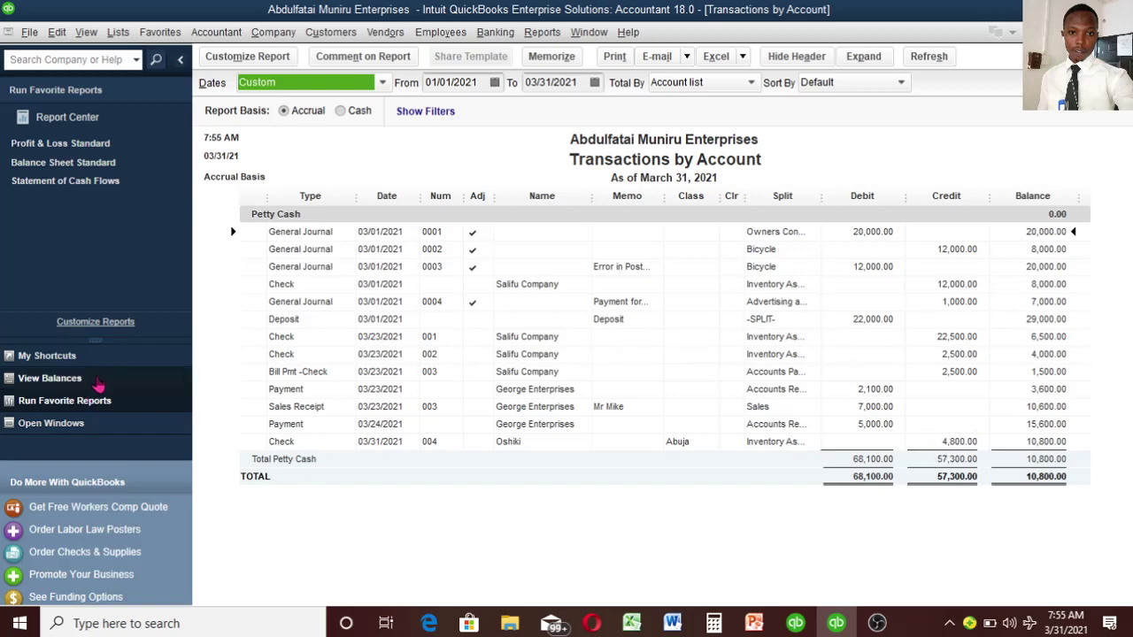
# - Go back to the balance sheet, drill down into the Inventory Asset transactions, and return to the Home page
pyautogui.click(94, 427)
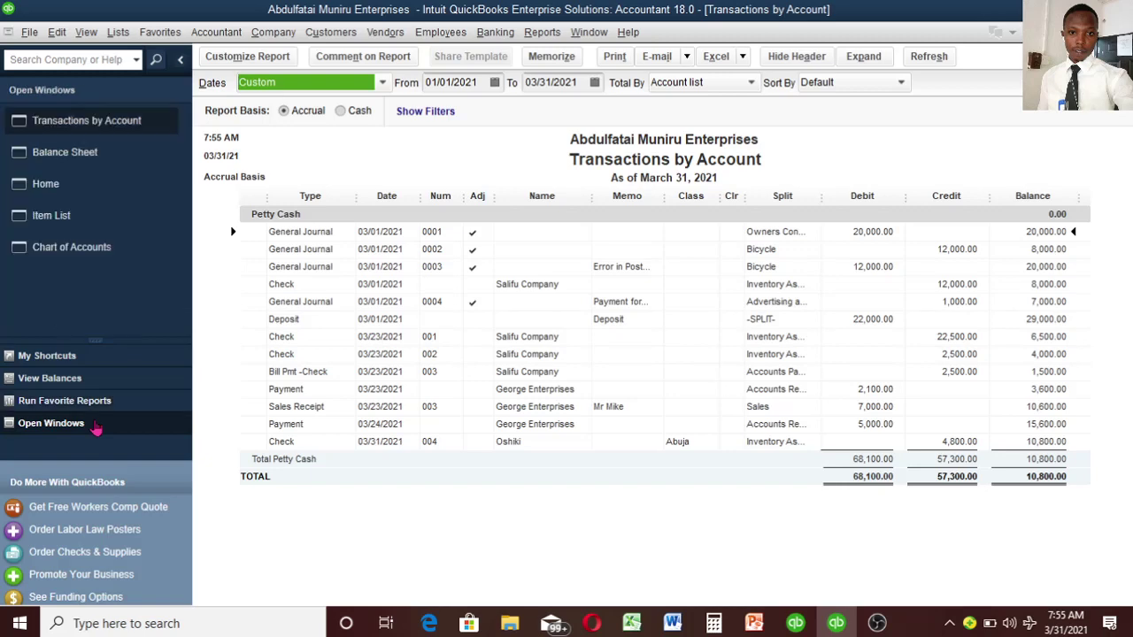
pyautogui.click(97, 155)
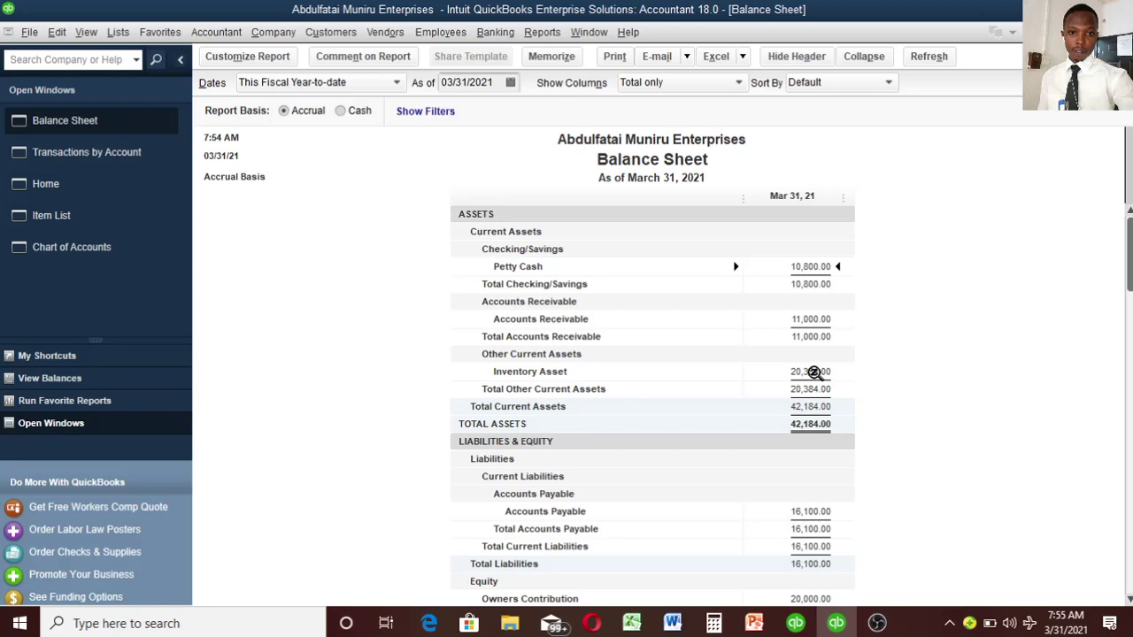
pyautogui.doubleClick(814, 373)
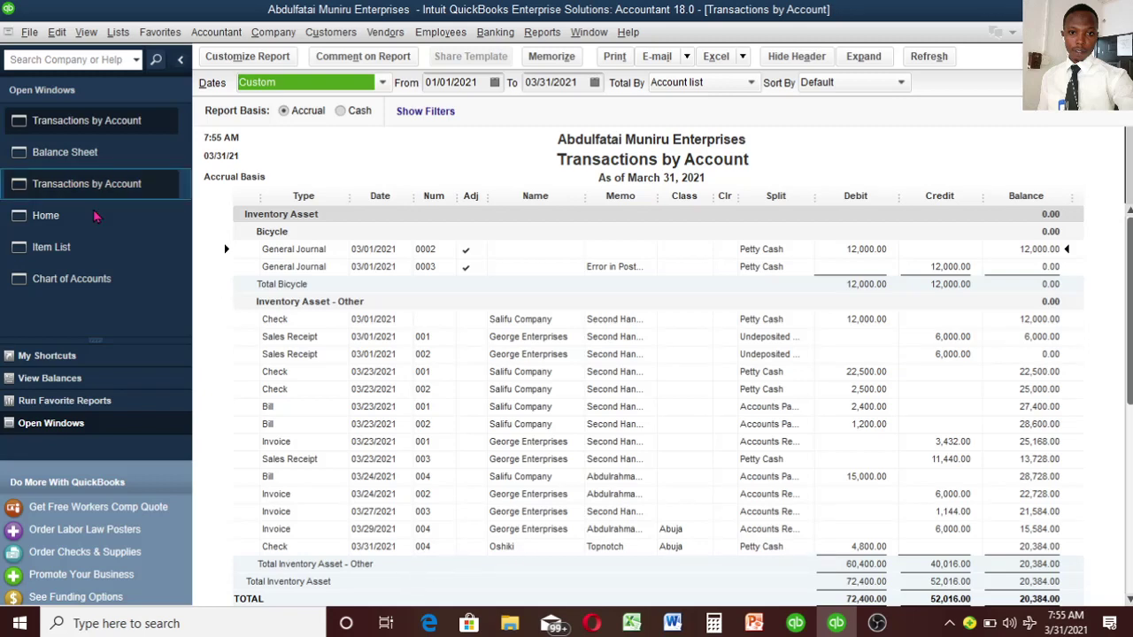
pyautogui.click(133, 217)
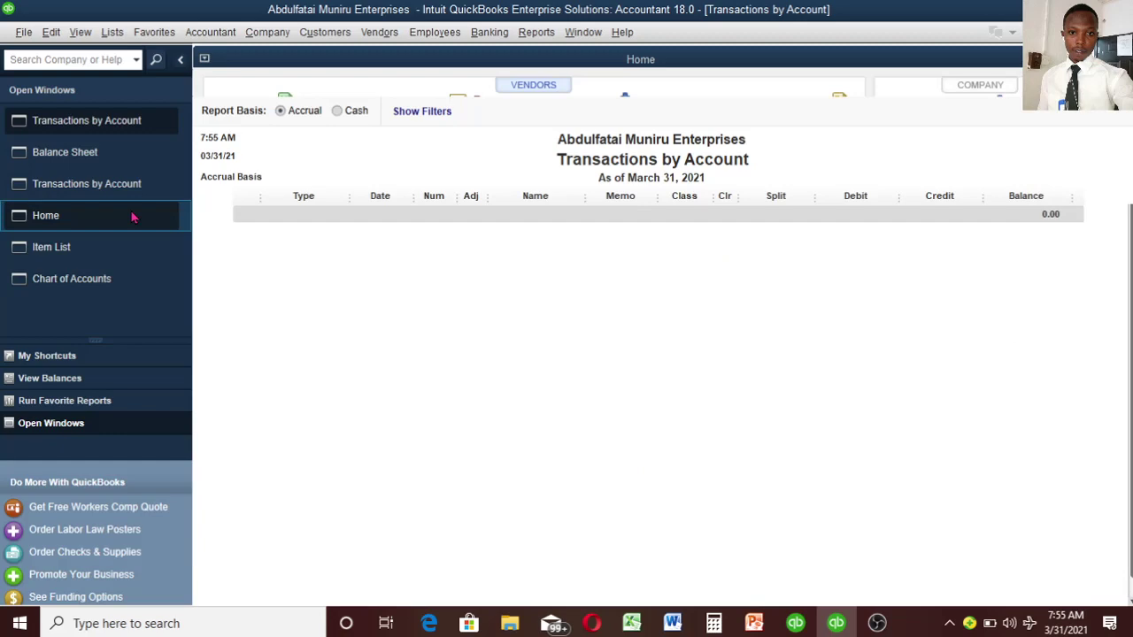